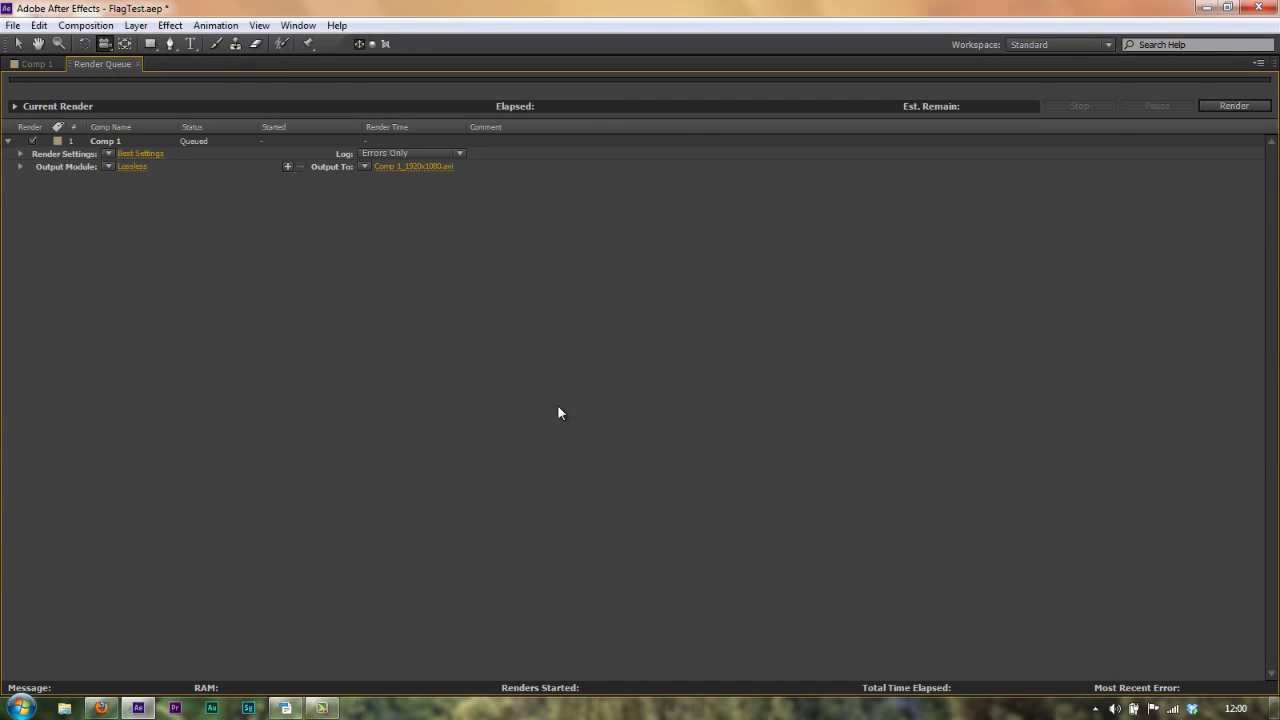
key("grave")
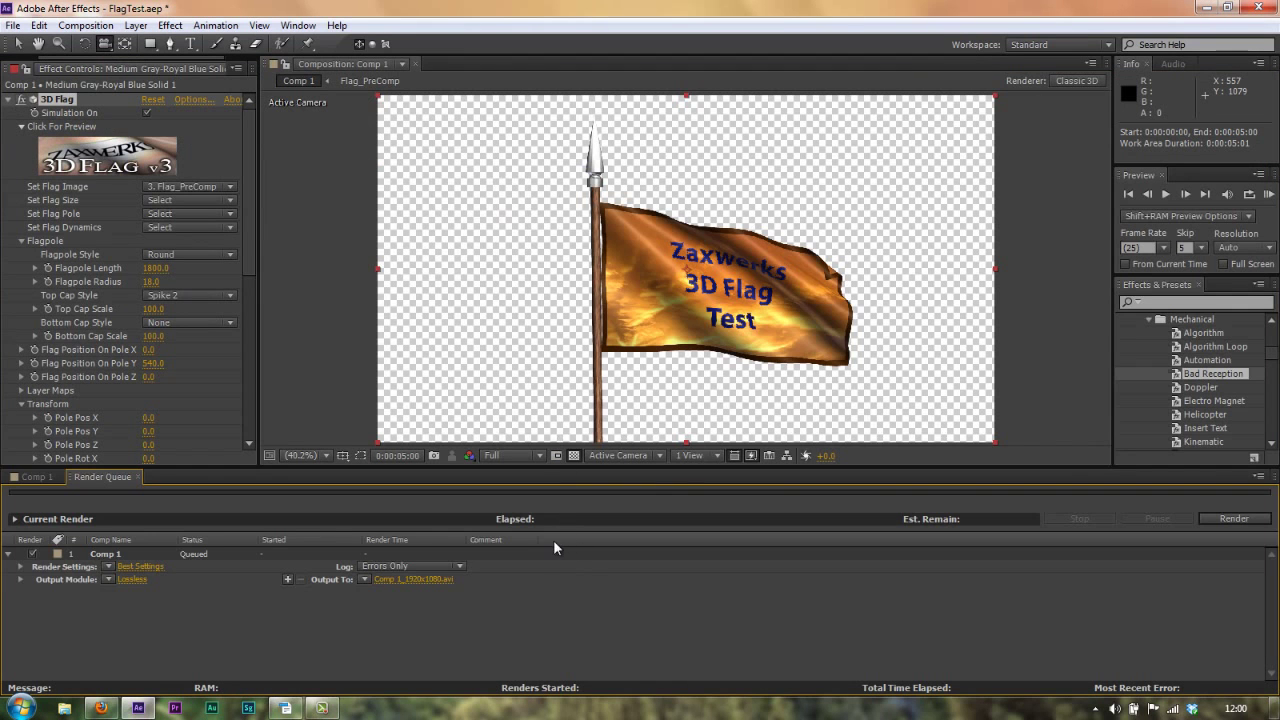
left_click(38, 477)
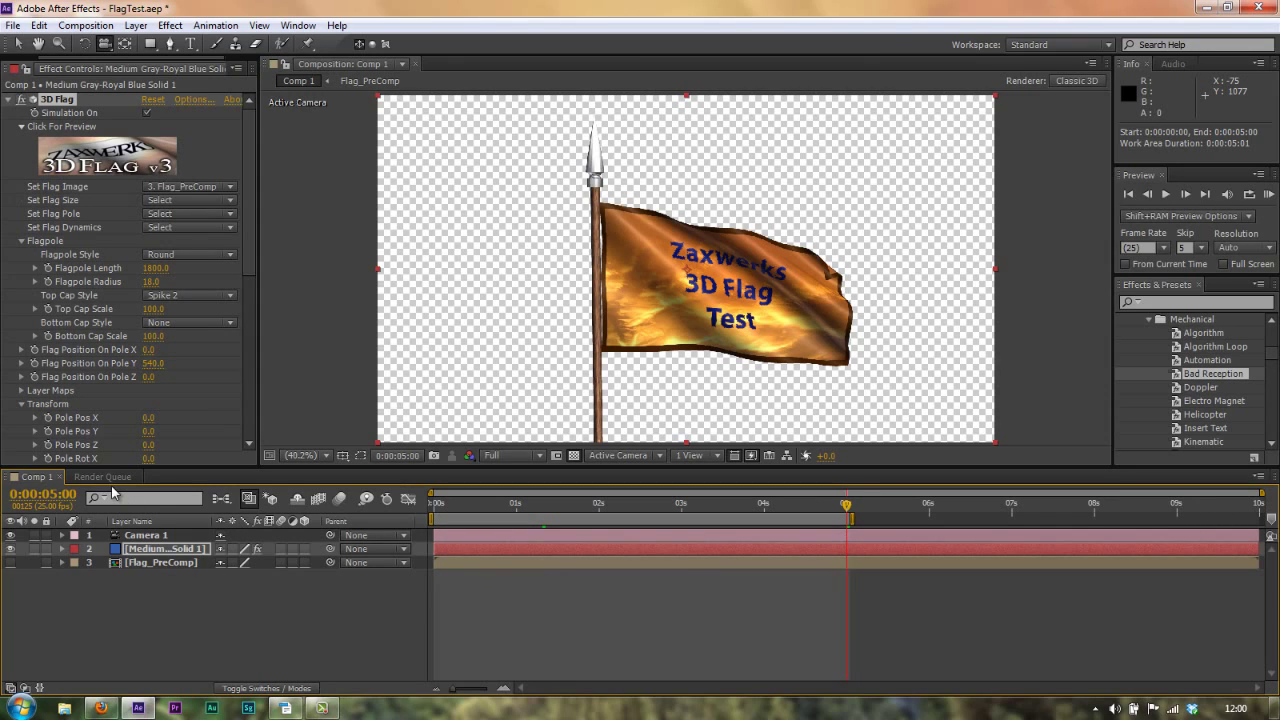
left_click(13, 28)
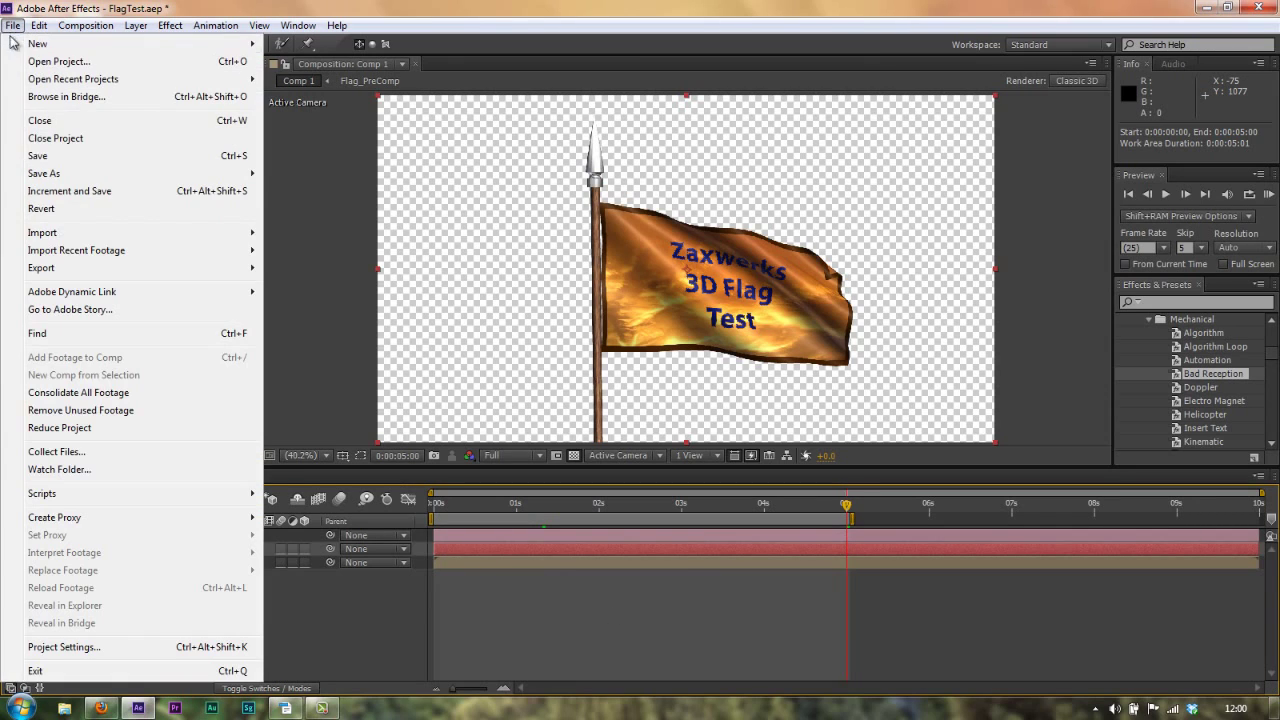
mouse_move(87, 268)
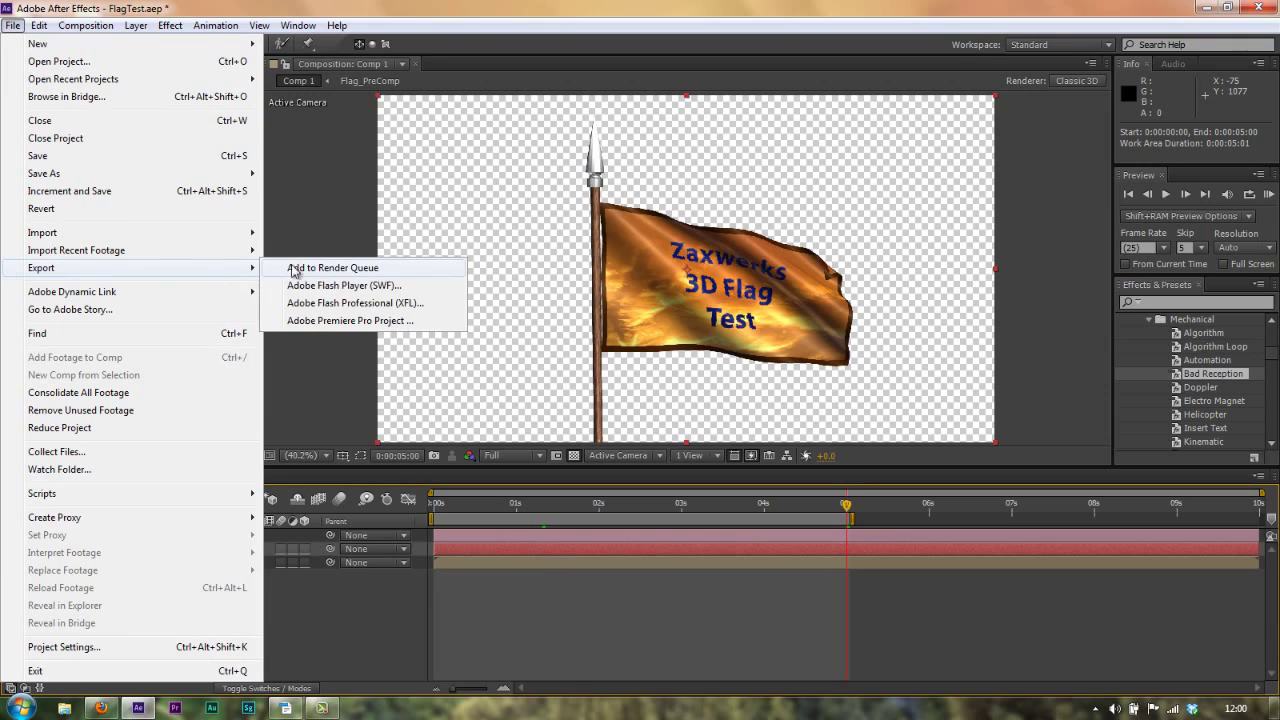
mouse_move(92, 27)
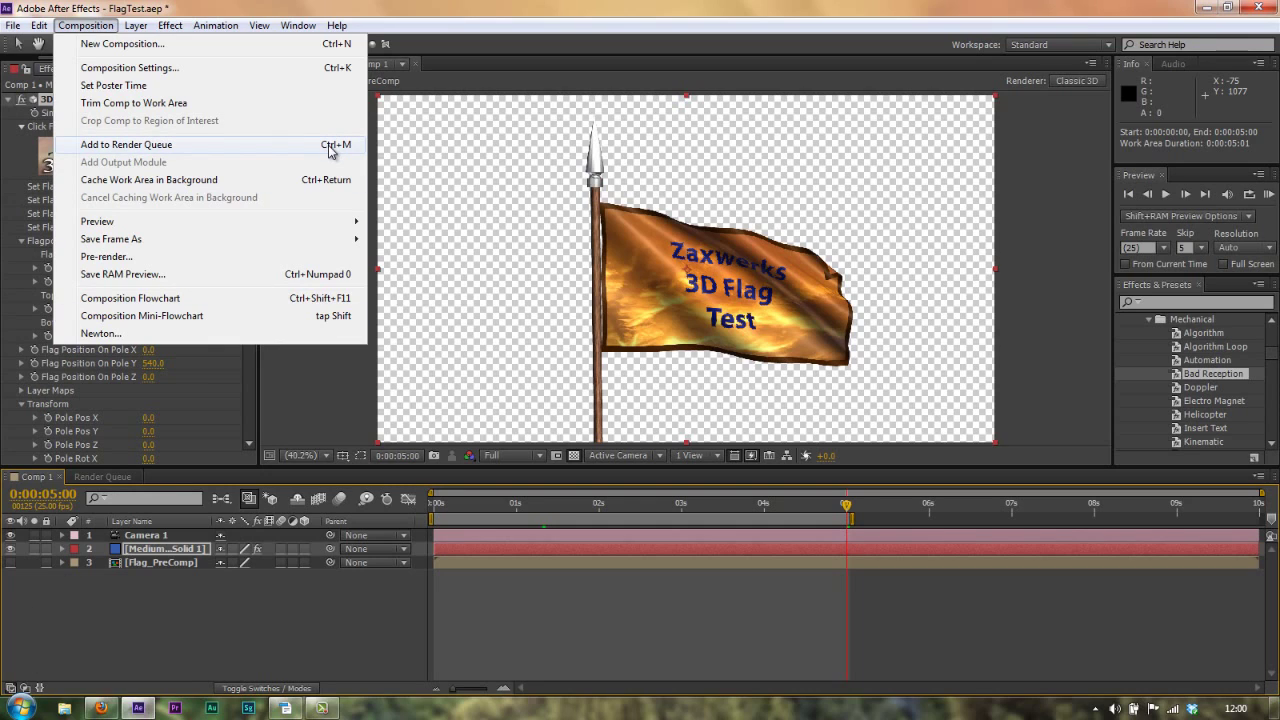
left_click(106, 478)
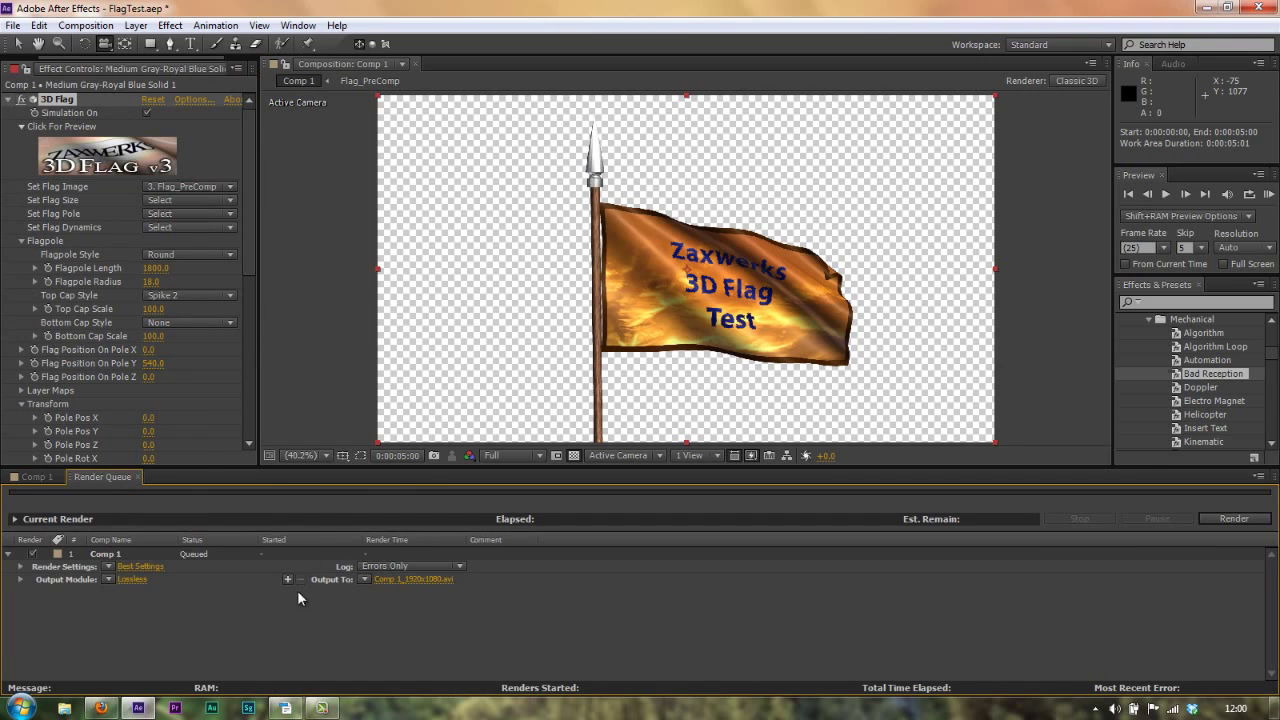
key("grave")
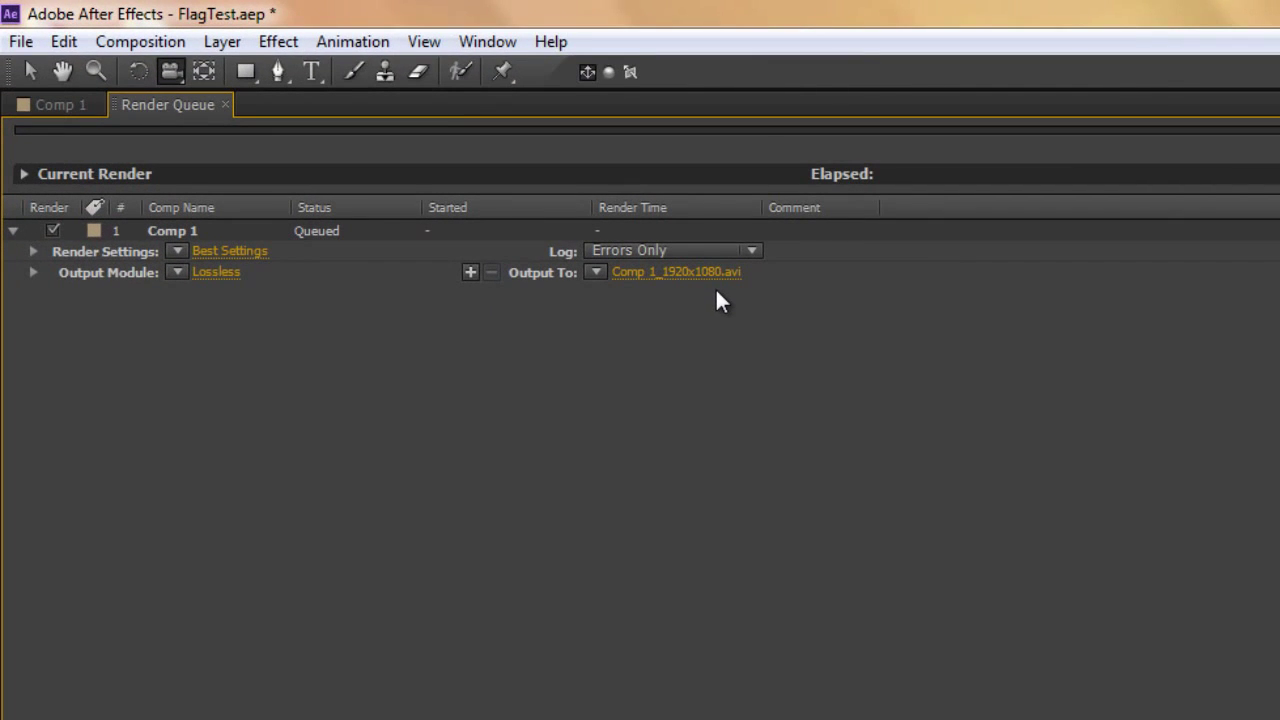
left_click(33, 251)
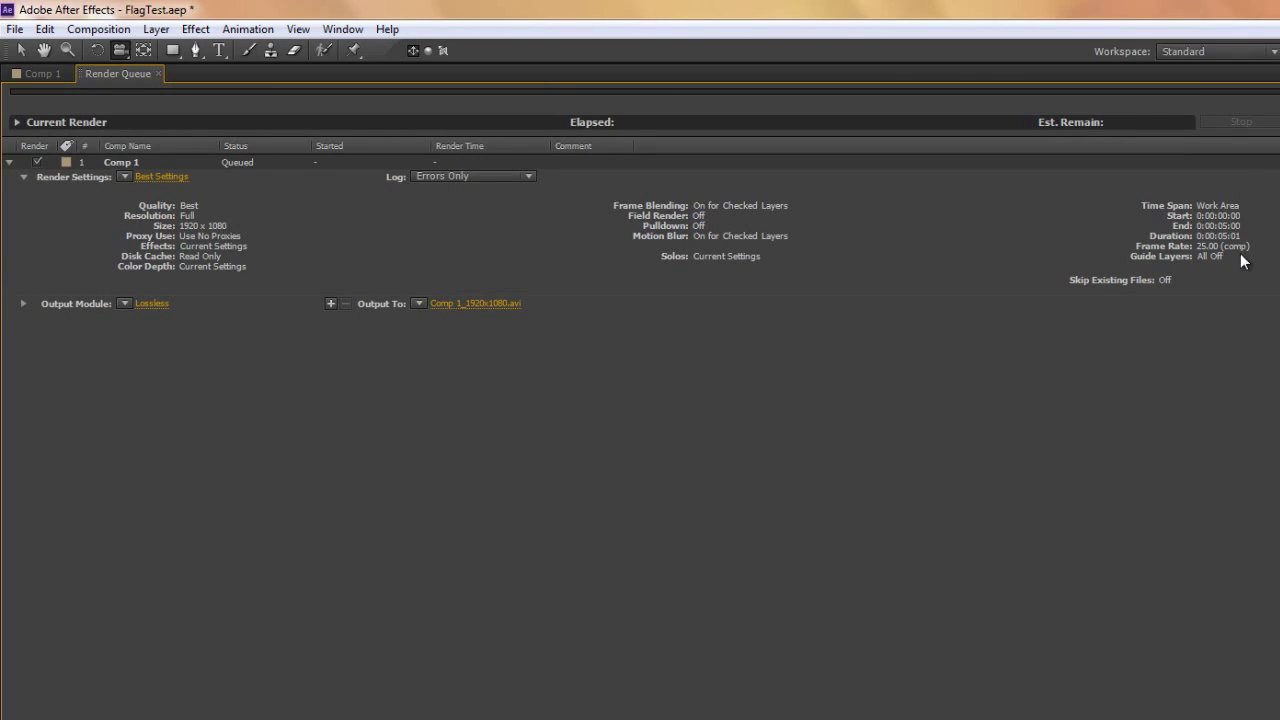
left_click(23, 176)
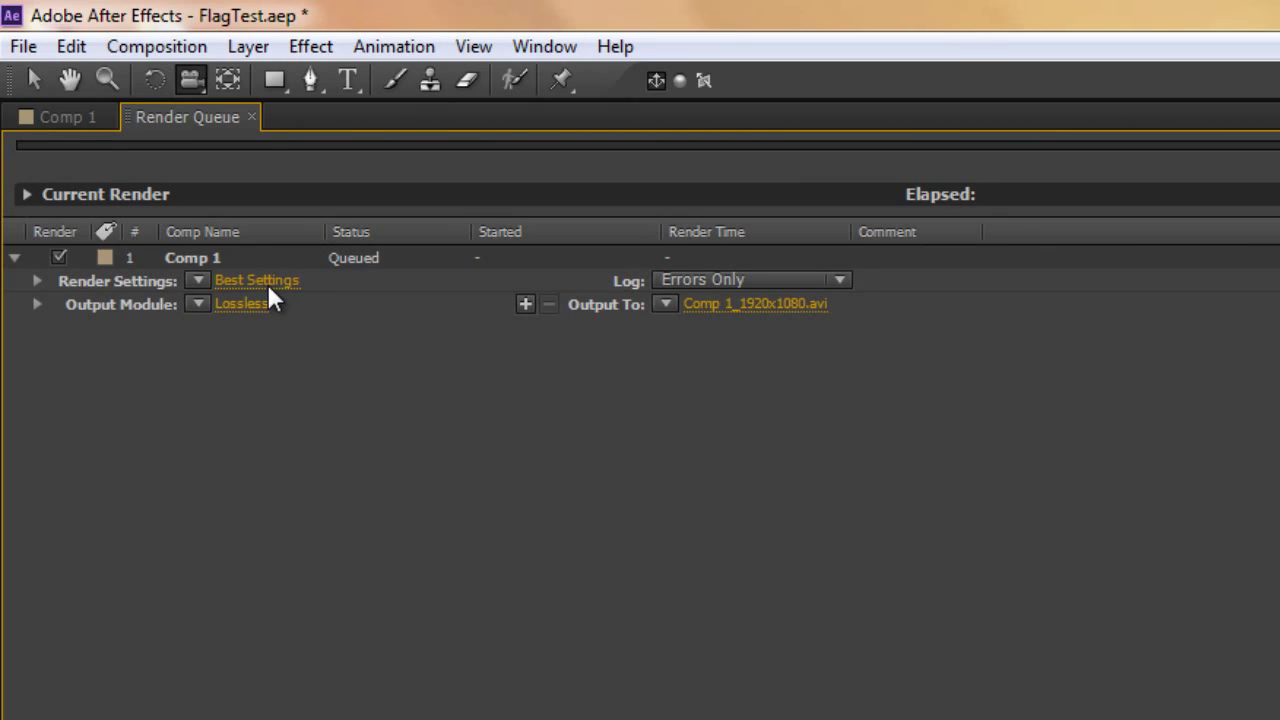
left_click(199, 280)
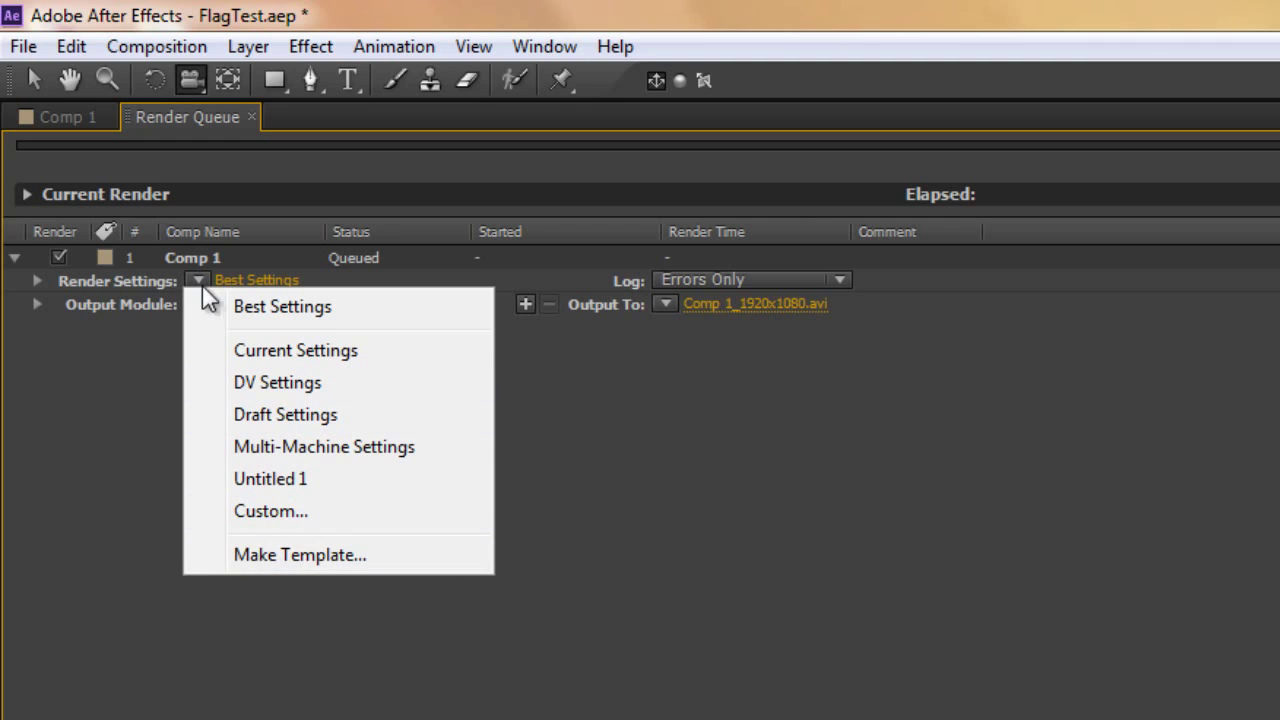
left_click(270, 285)
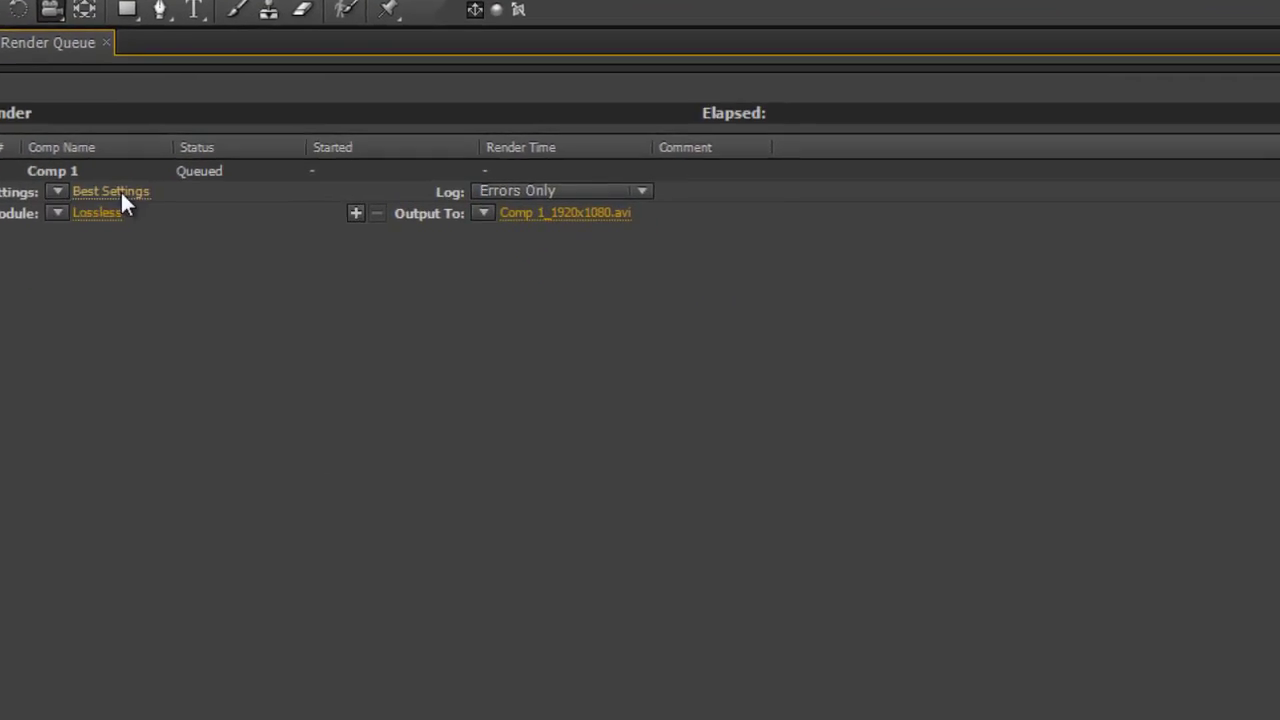
Open Comp 1's Render Settings dialog and leave Quality at Best.
left_click(270, 285)
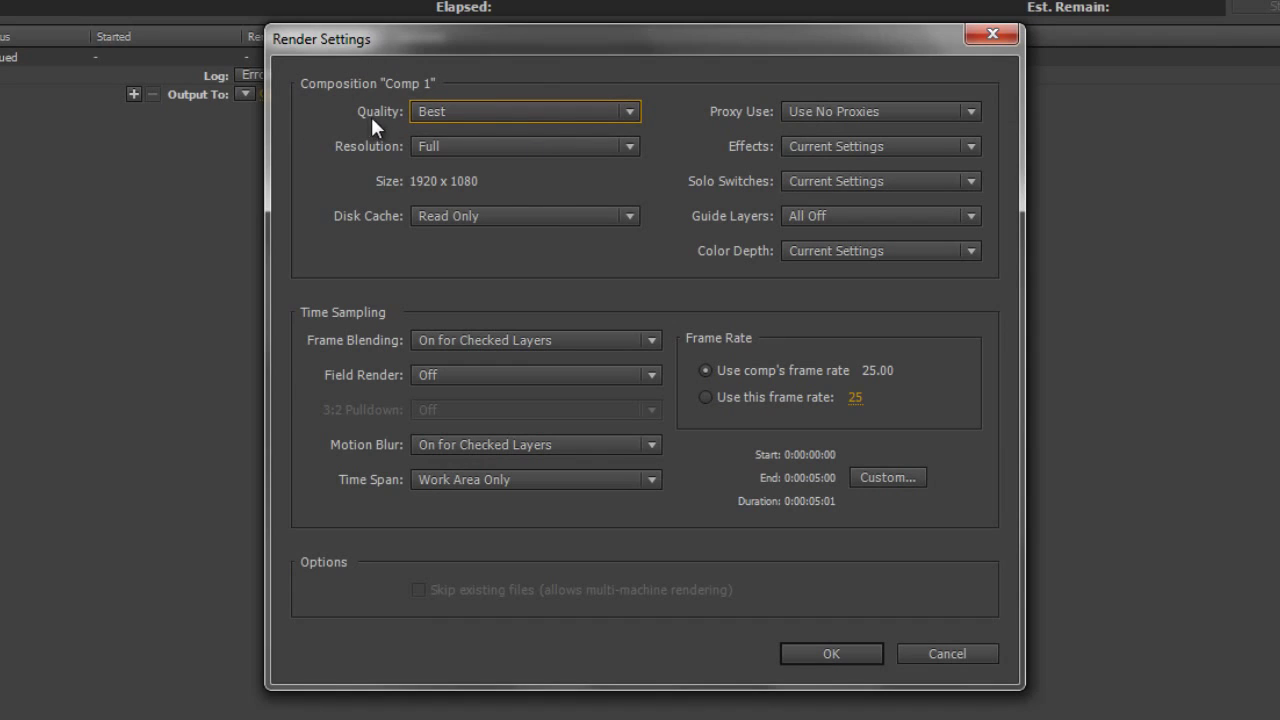
left_click(466, 114)
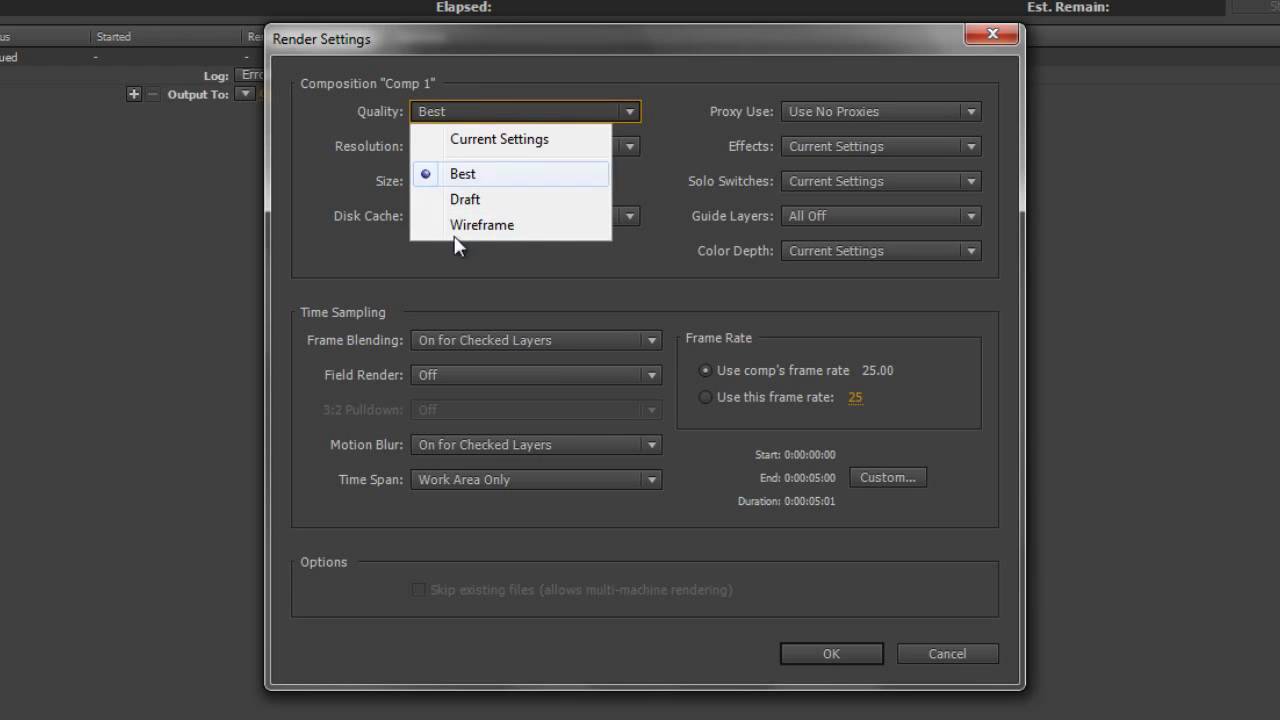
left_click(478, 186)
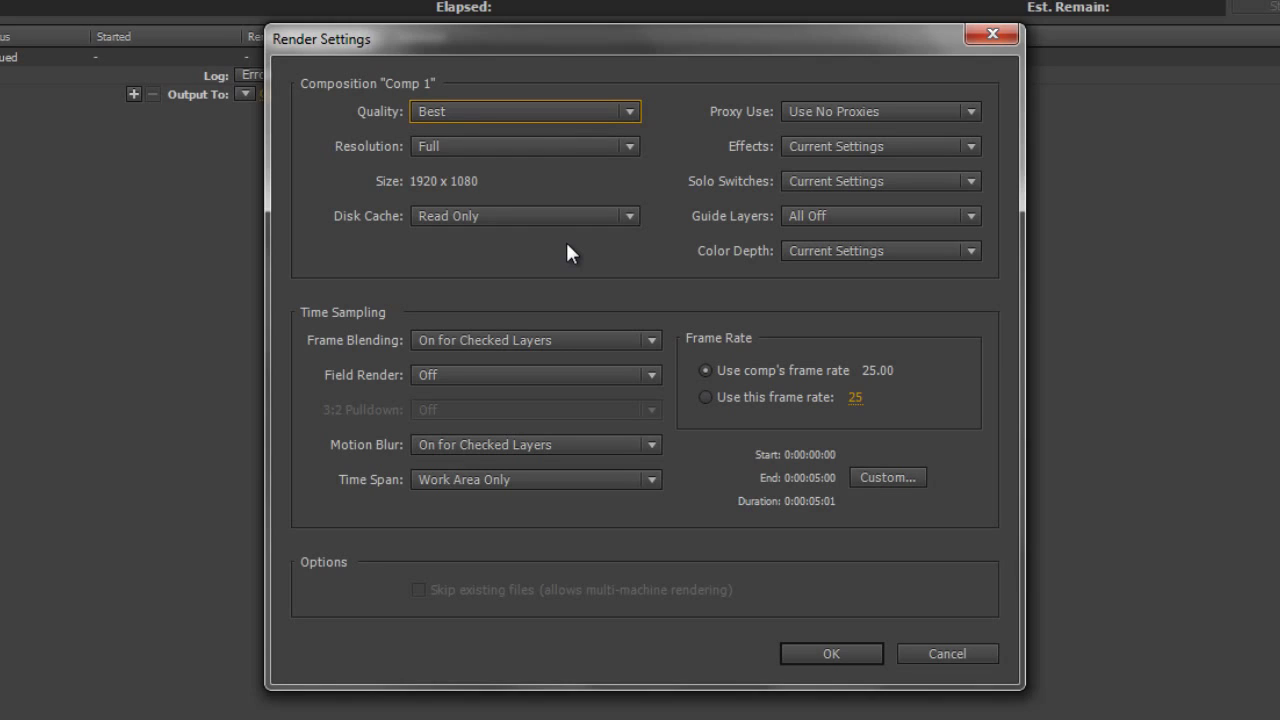
Change Comp 1's resolution from Full to Third for a 640 x 360 output.
left_click(511, 145)
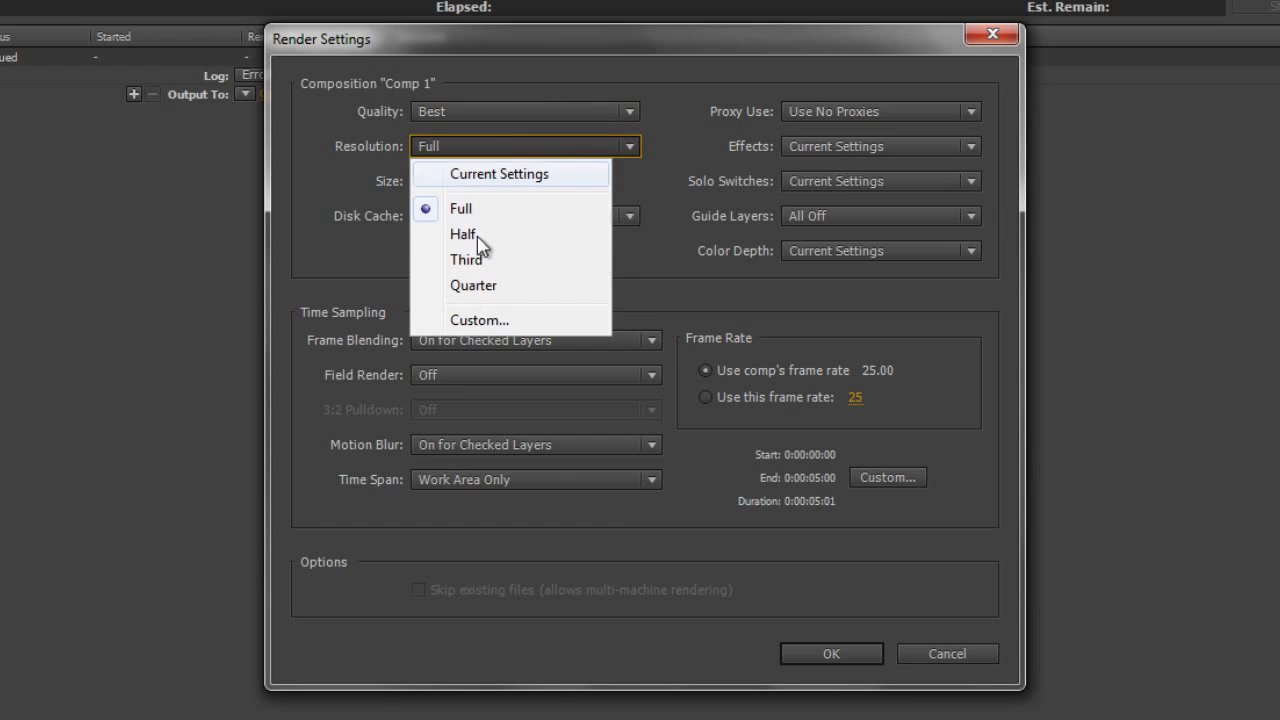
left_click(504, 150)
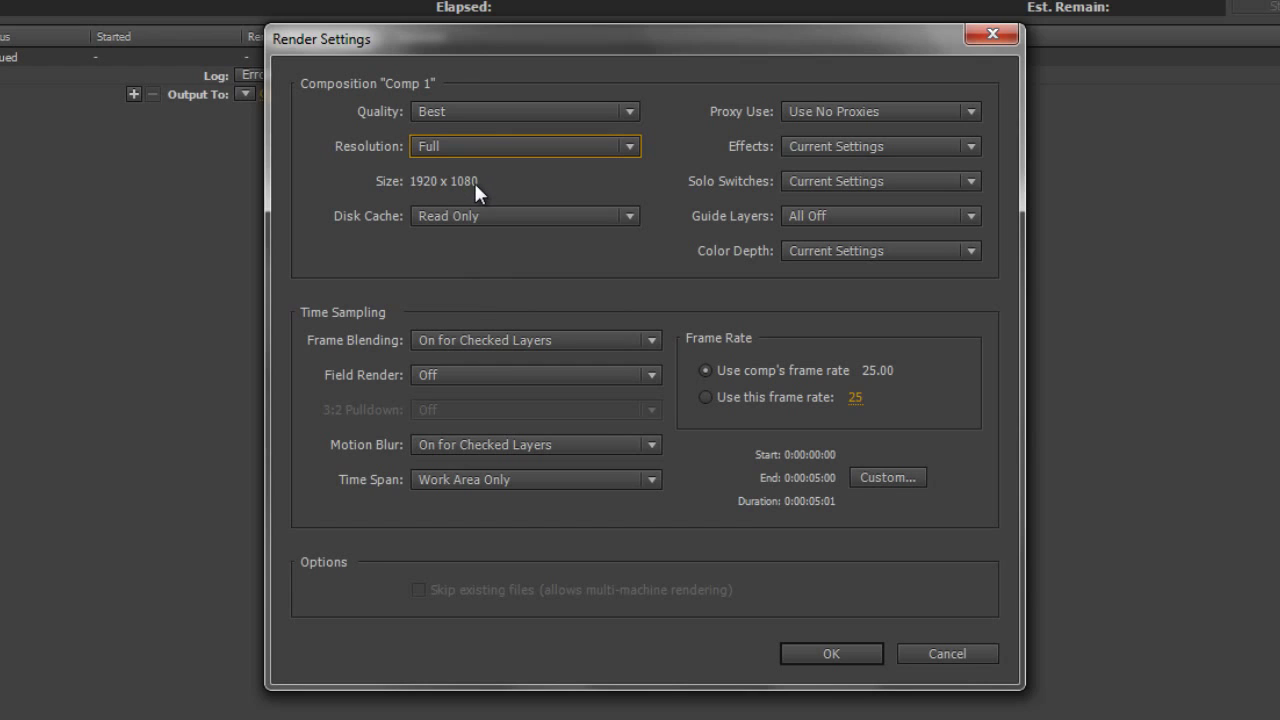
left_click(486, 145)
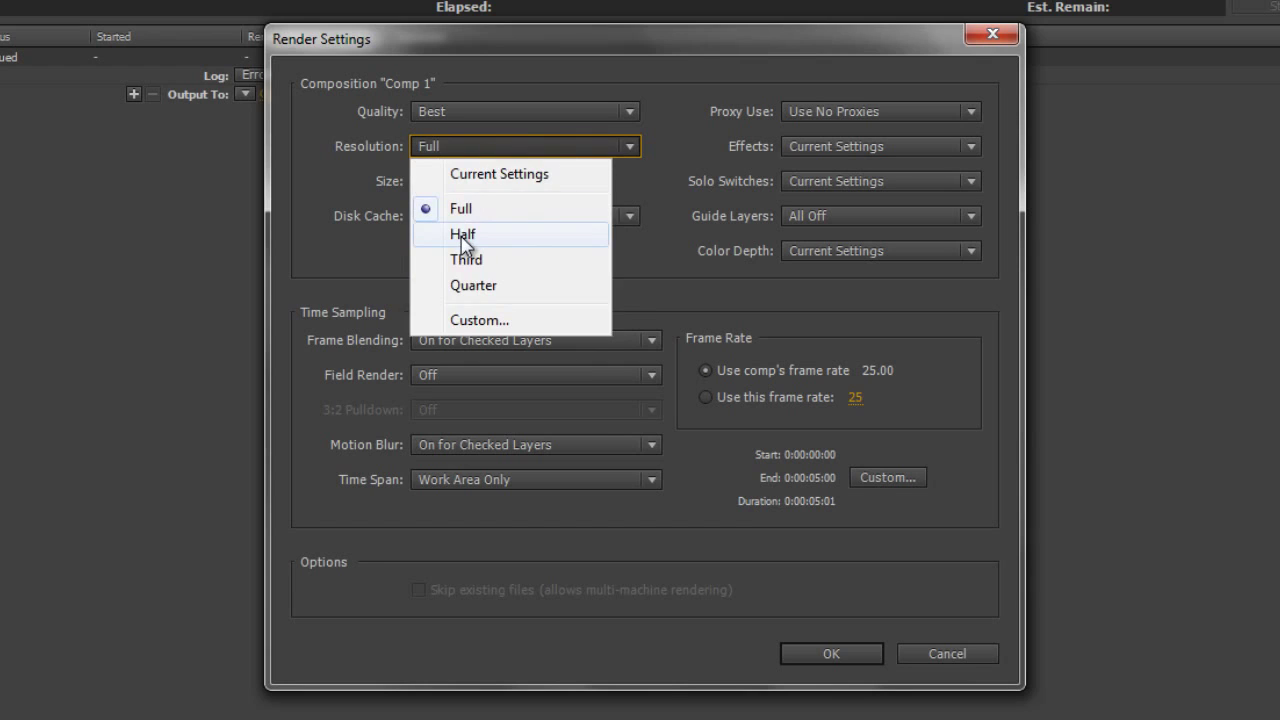
left_click(463, 236)
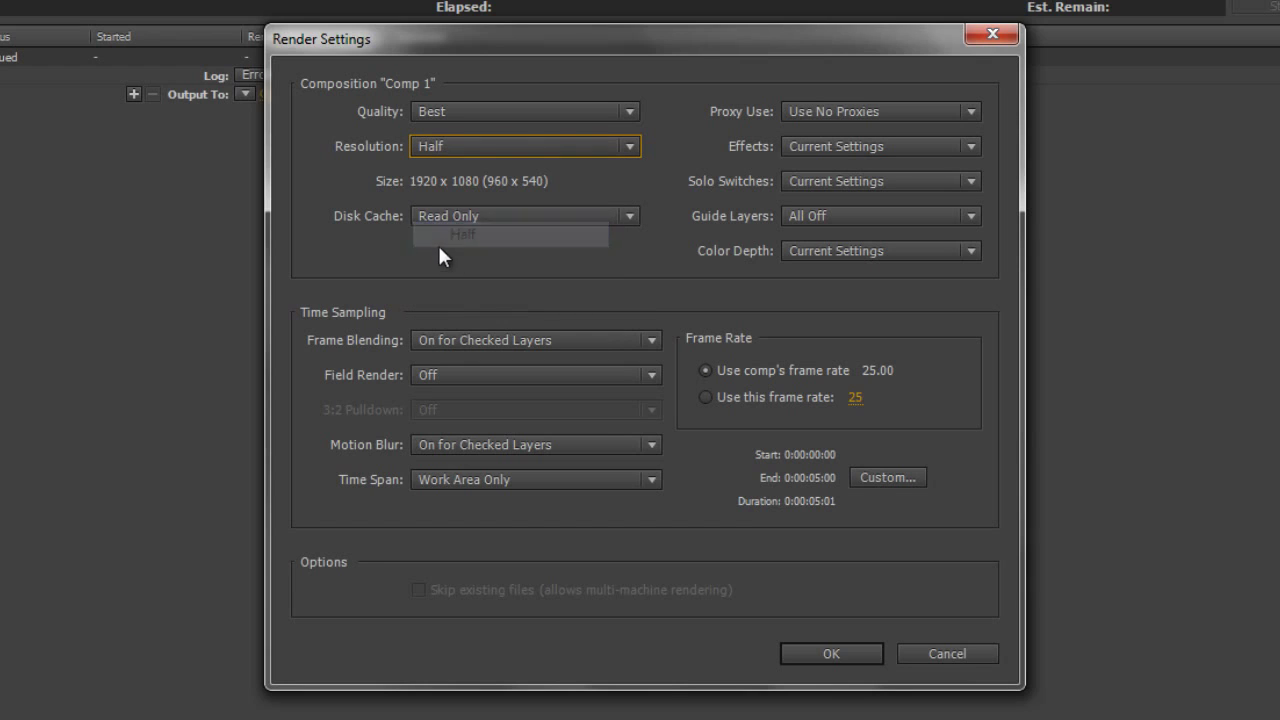
left_click(556, 148)
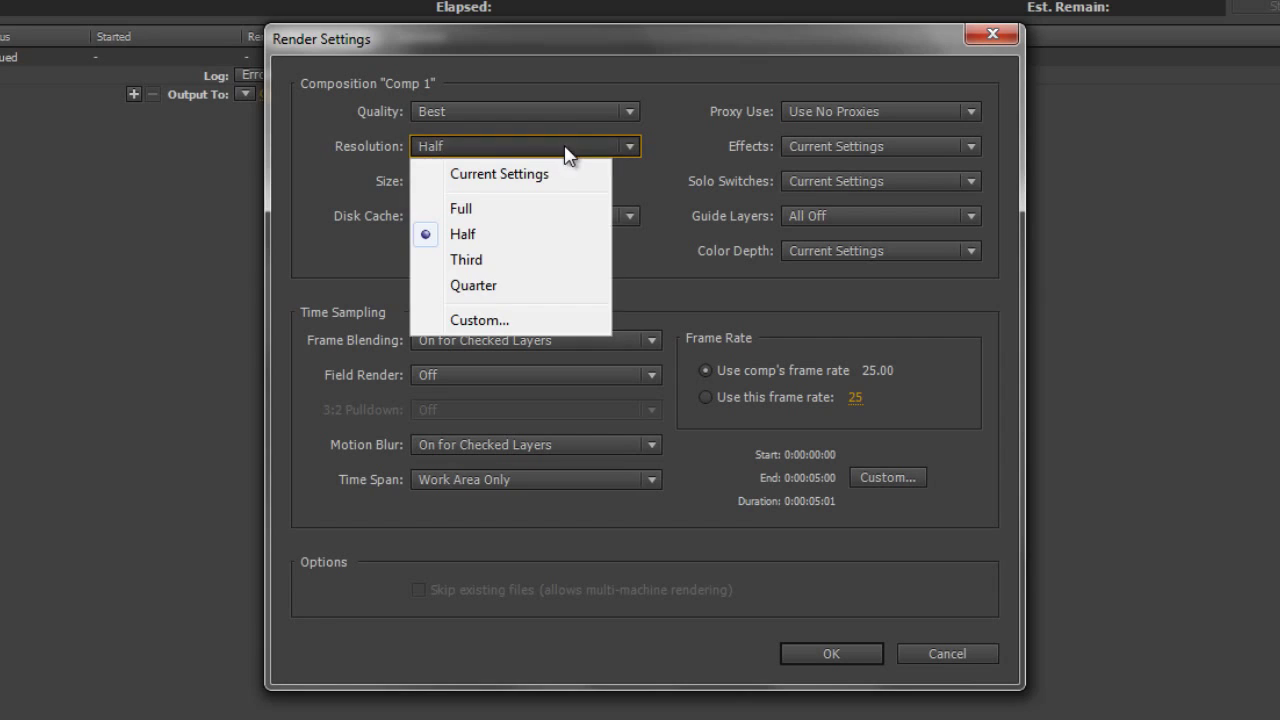
left_click(485, 262)
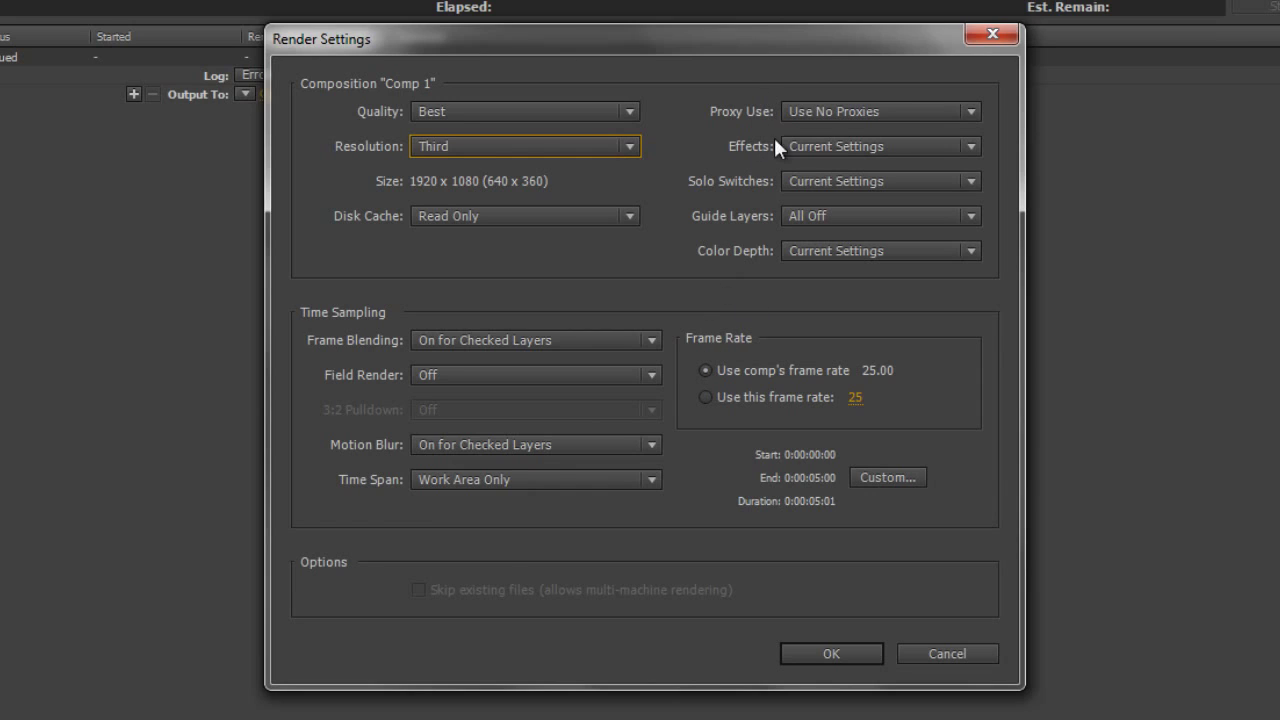
left_click(828, 116)
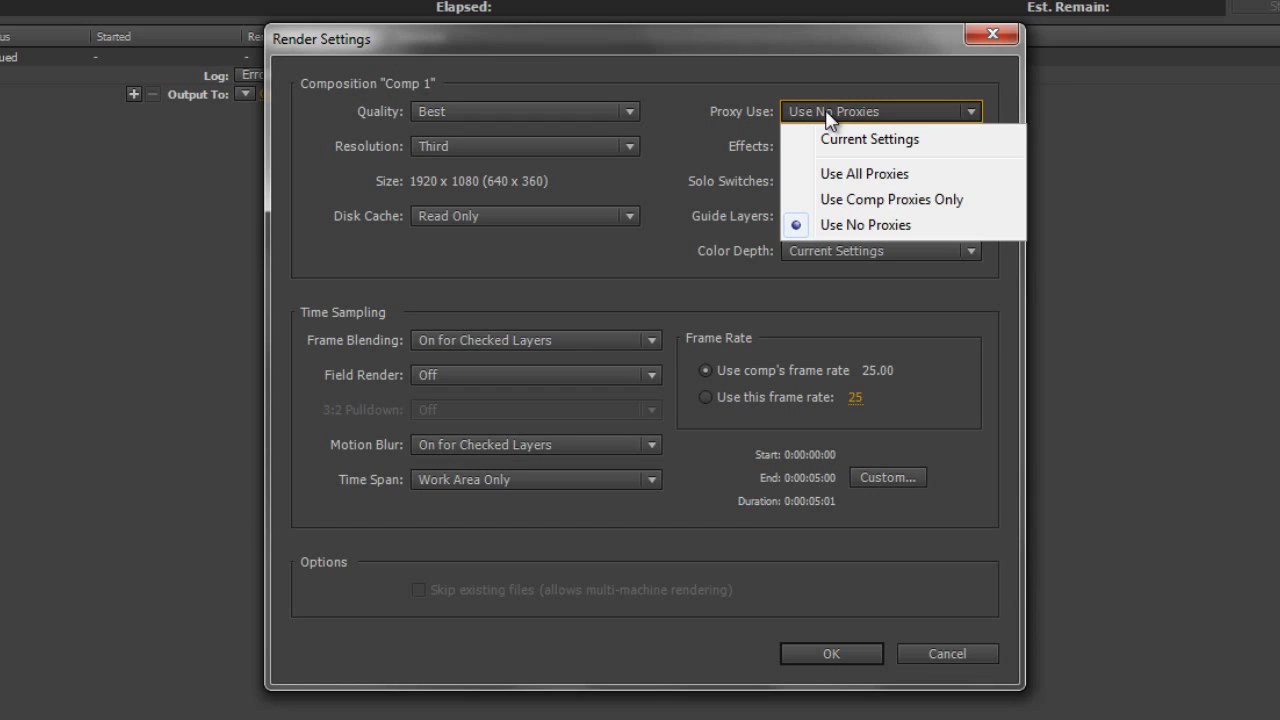
left_click(932, 78)
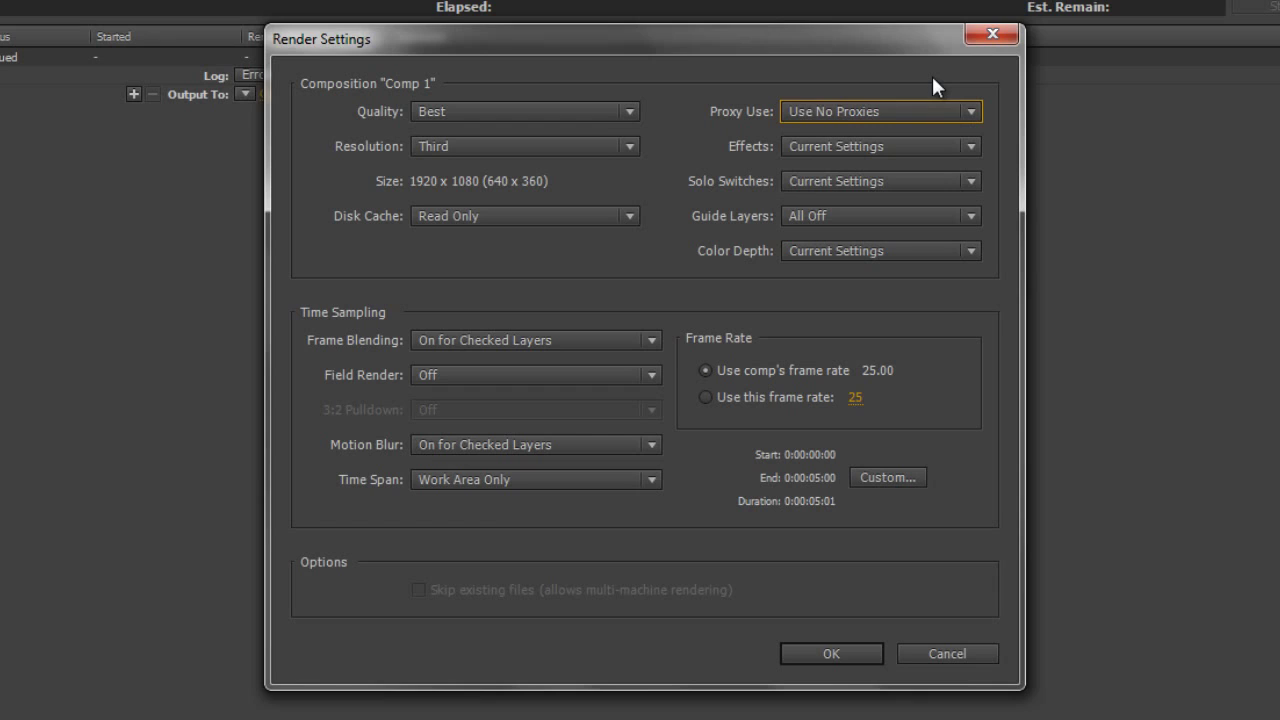
left_click(894, 162)
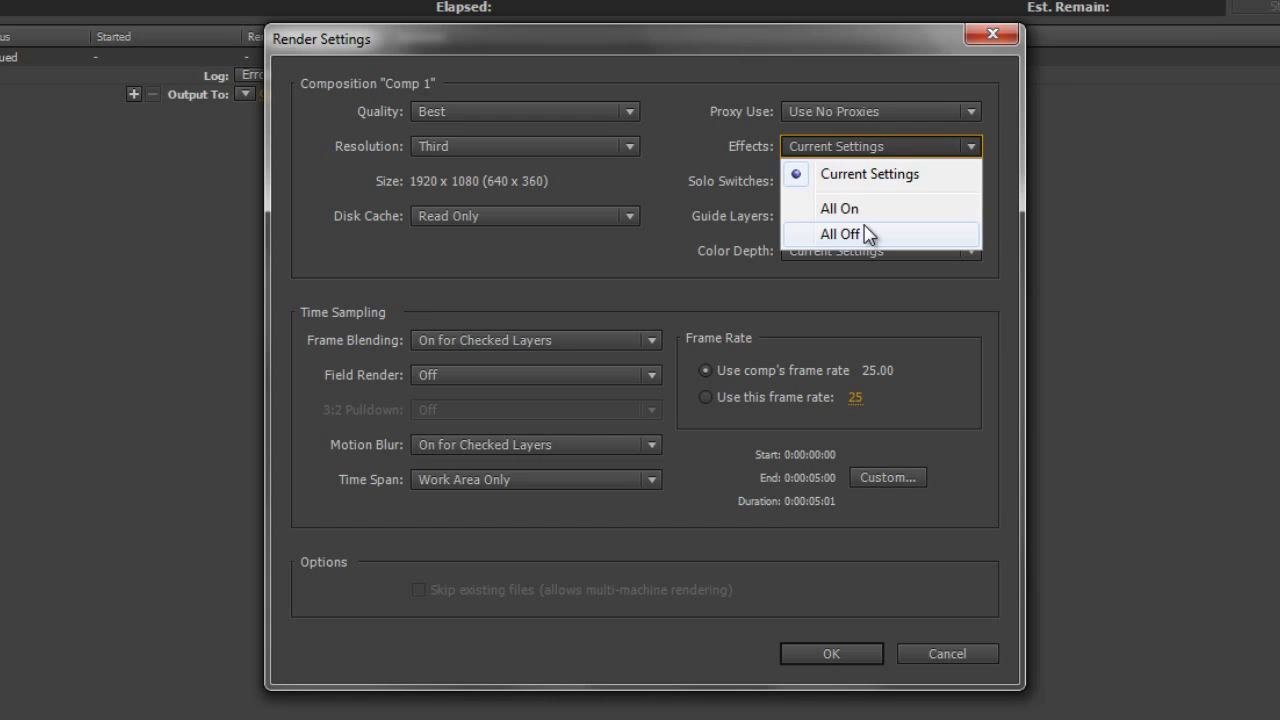
left_click(885, 143)
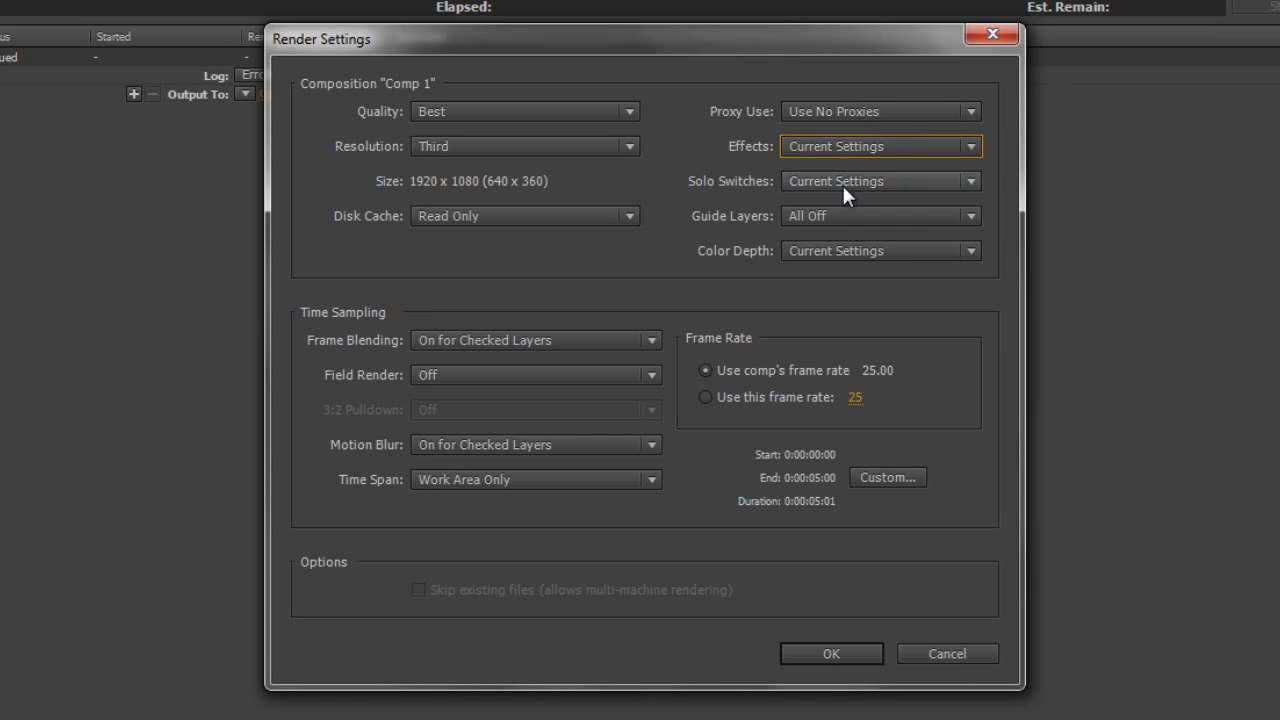
left_click(858, 180)
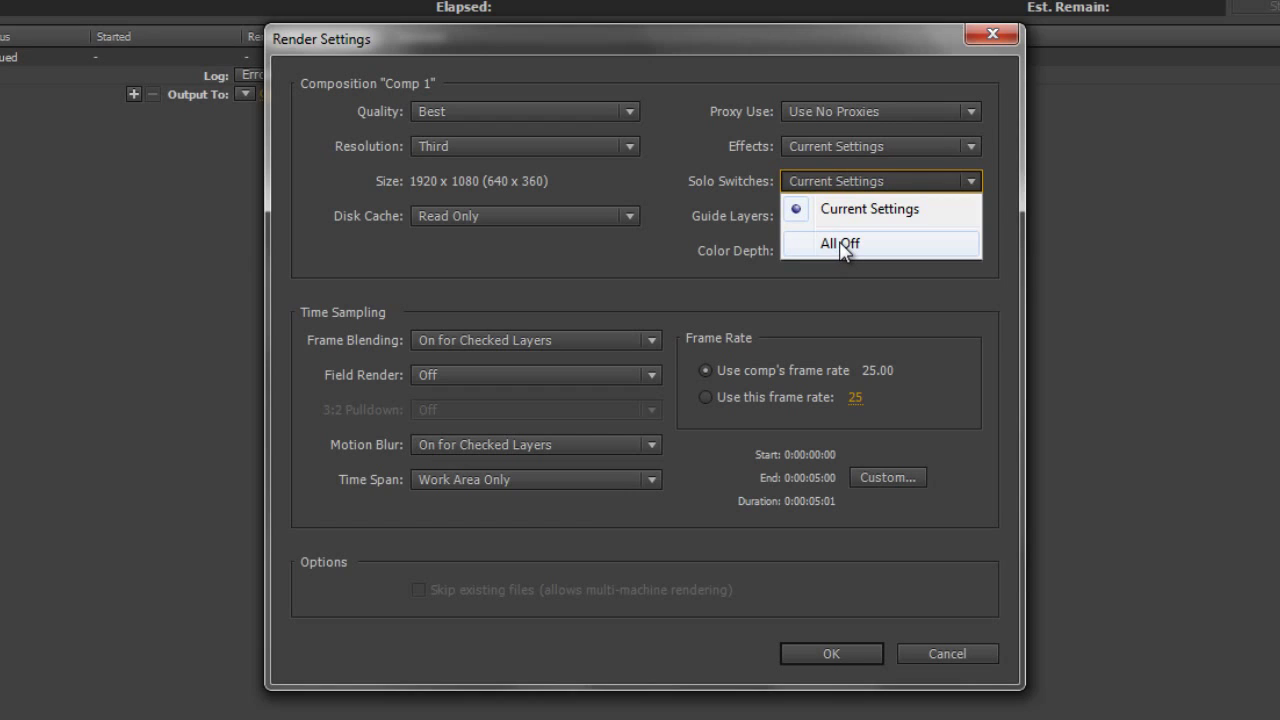
left_click(866, 170)
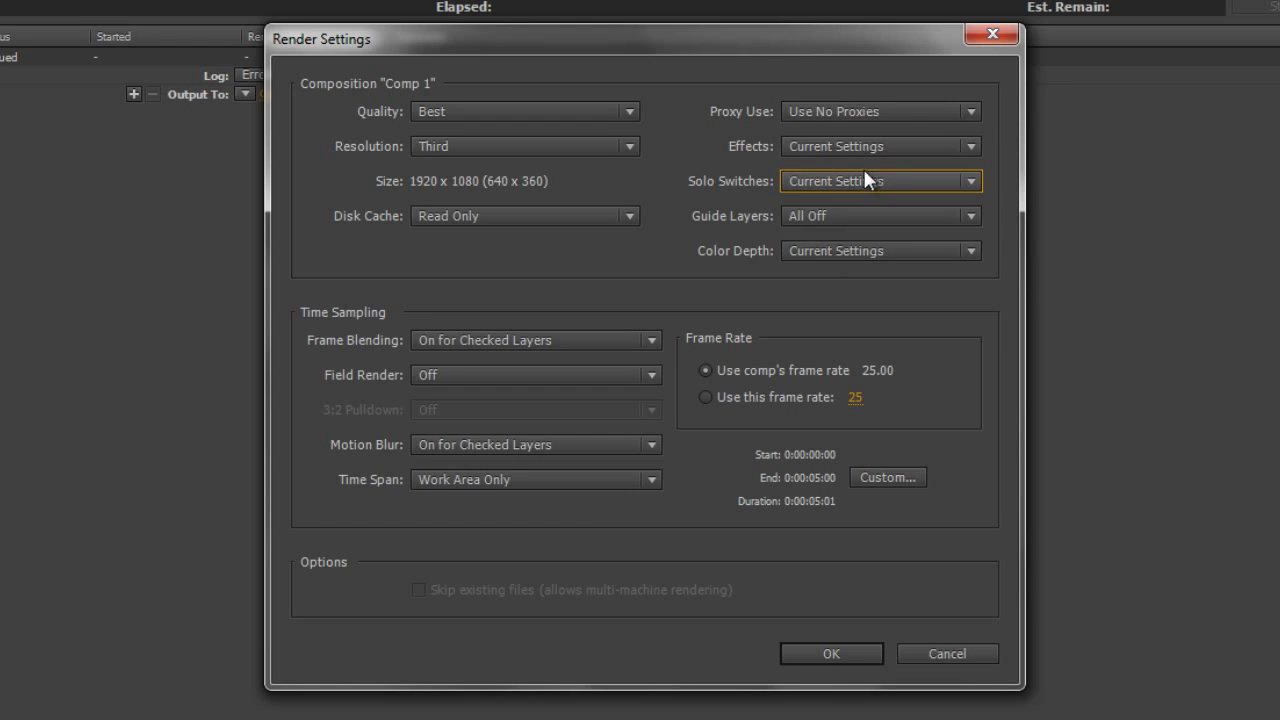
left_click(833, 216)
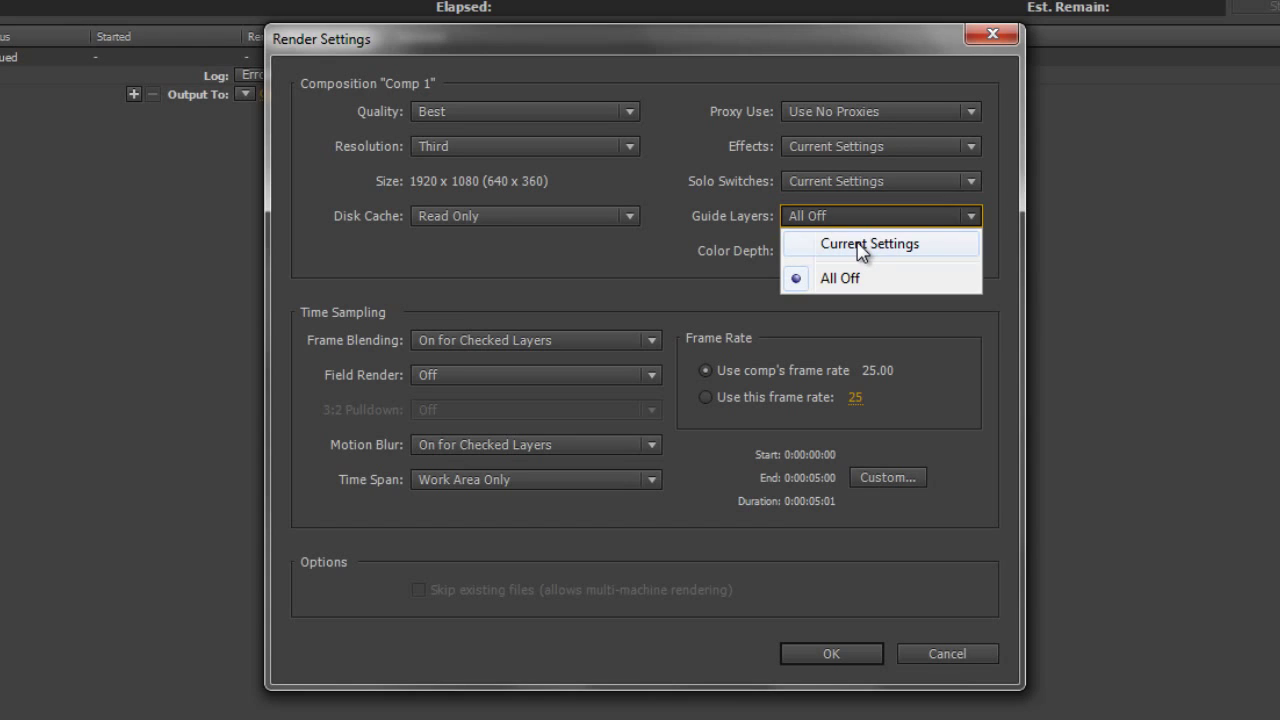
left_click(680, 238)
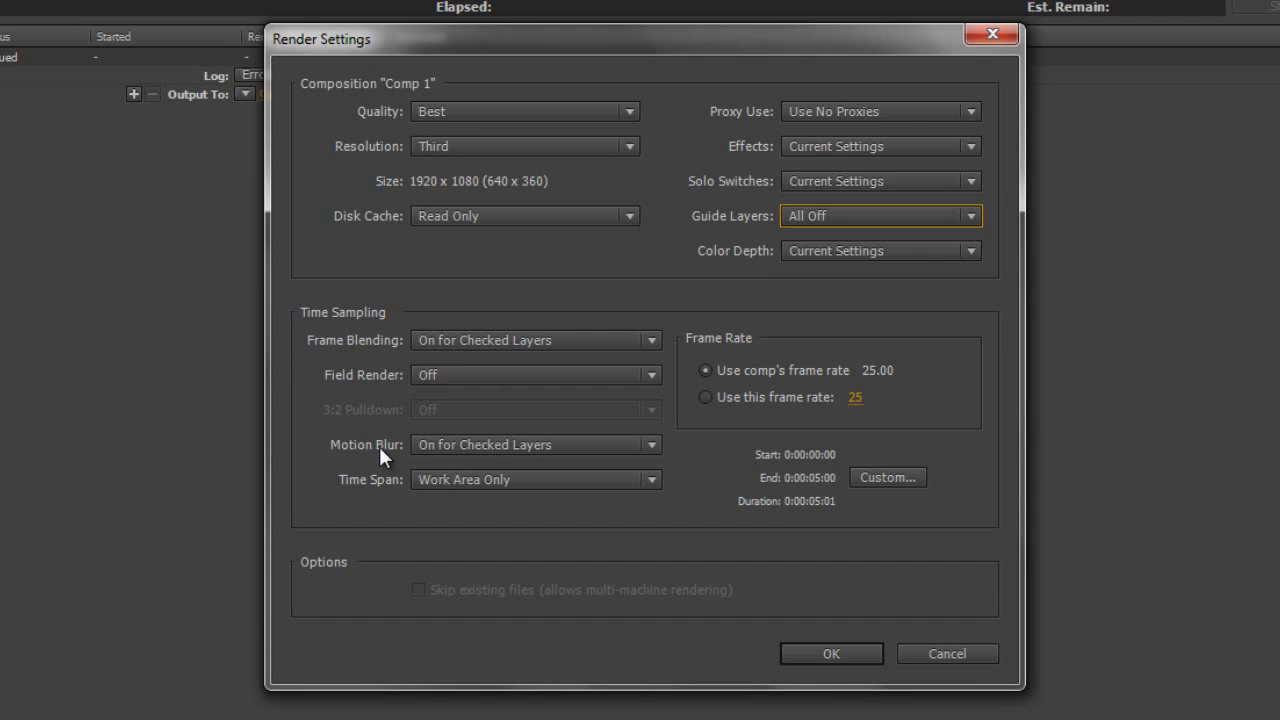
Set Time Span to Custom, from 0:00:00:00 to 0:00:05:00.
left_click(494, 486)
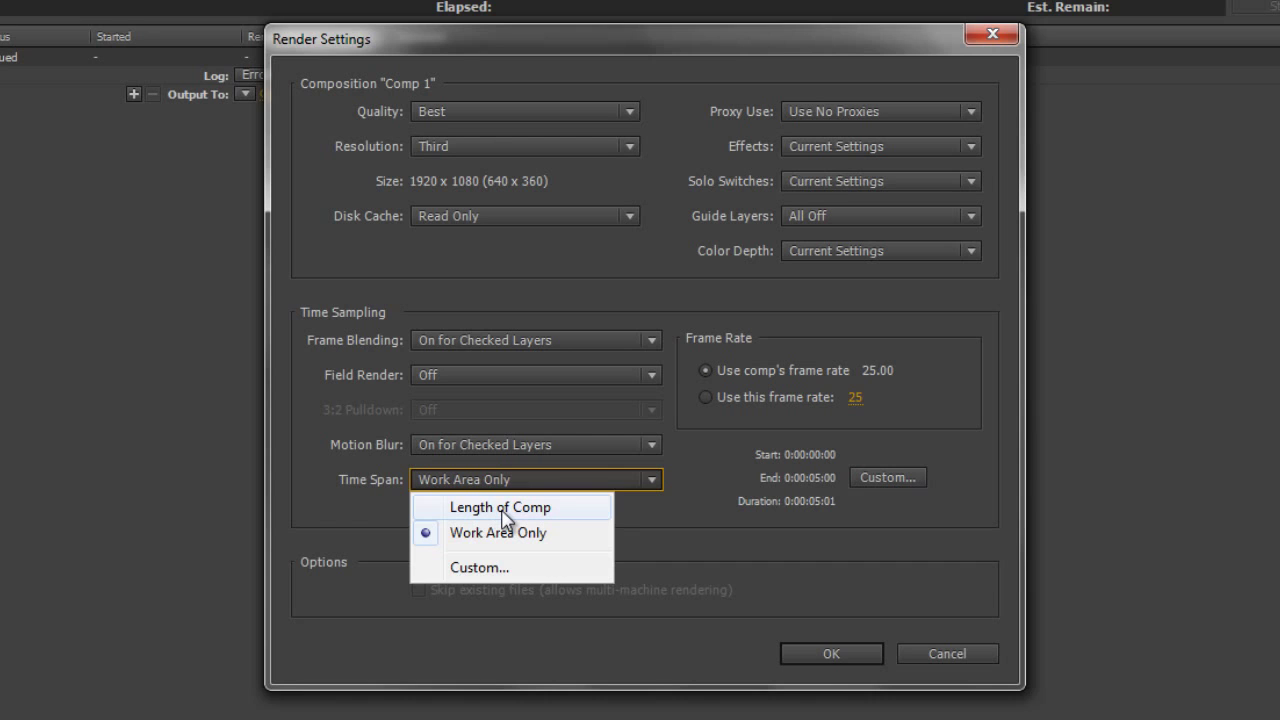
left_click(908, 482)
left_click(905, 481)
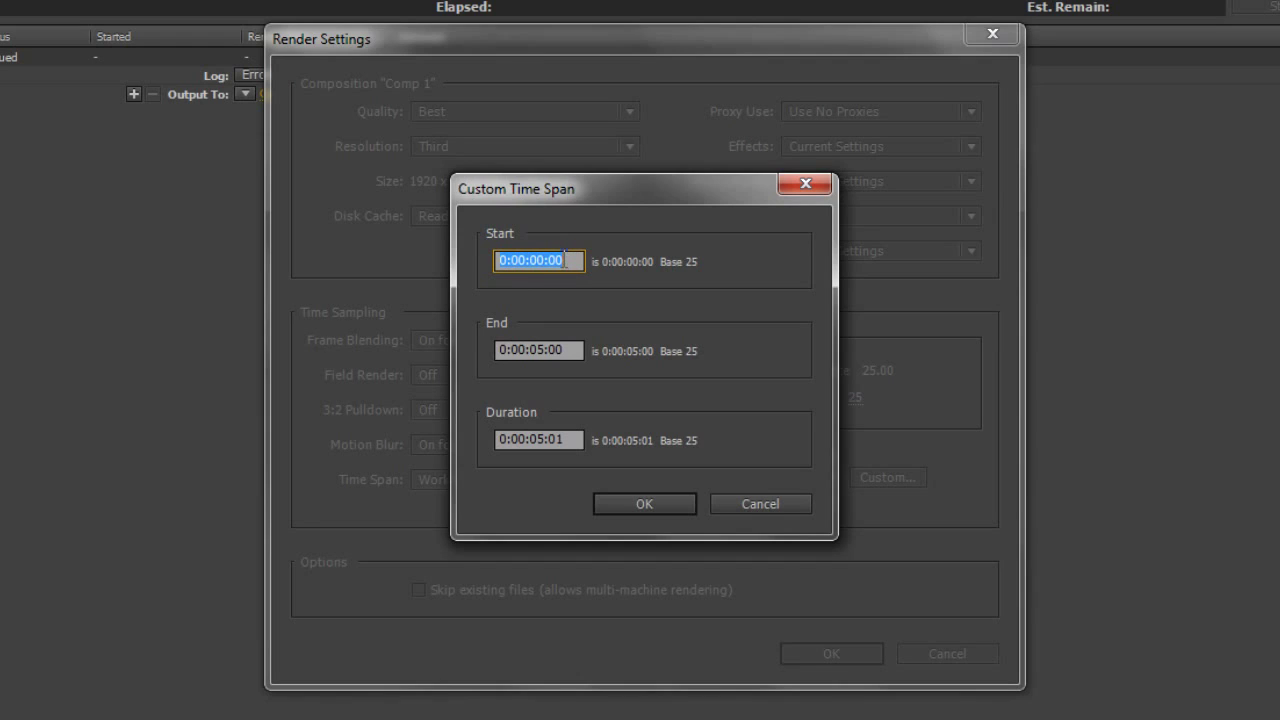
left_click(651, 504)
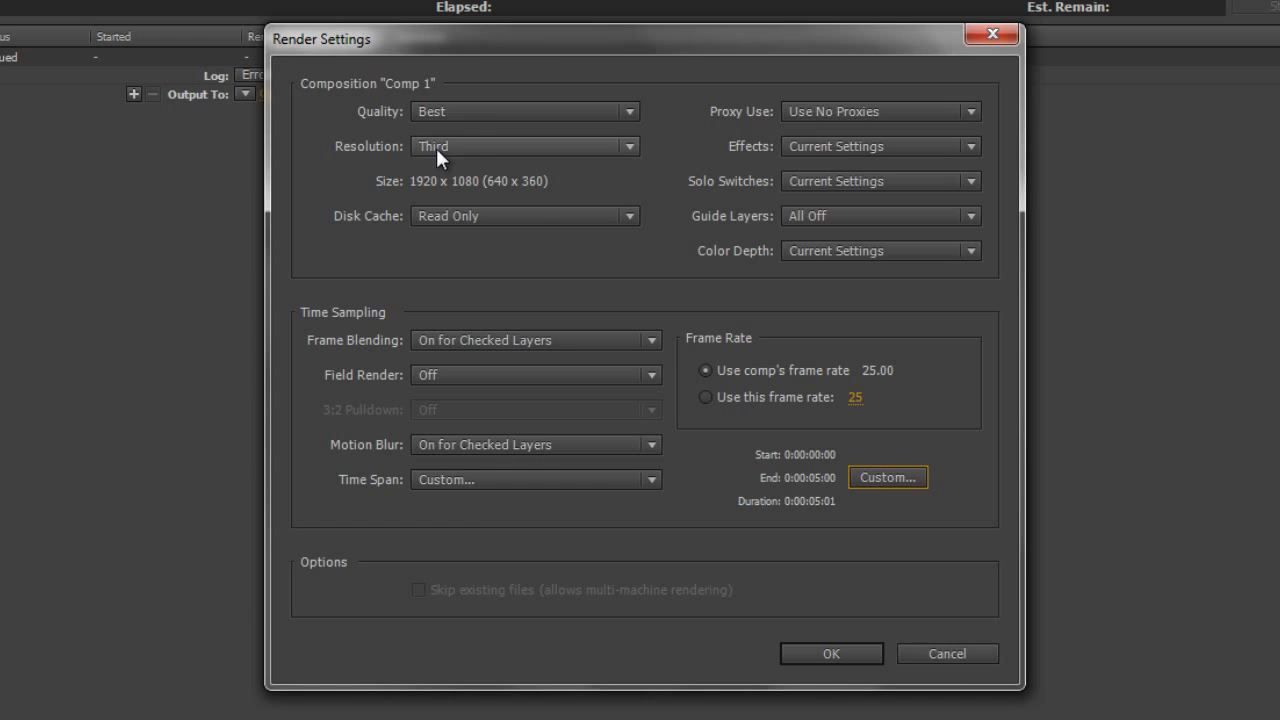
Confirm the render settings, save them as template '1/3 size', and verify it's listed.
left_click(840, 658)
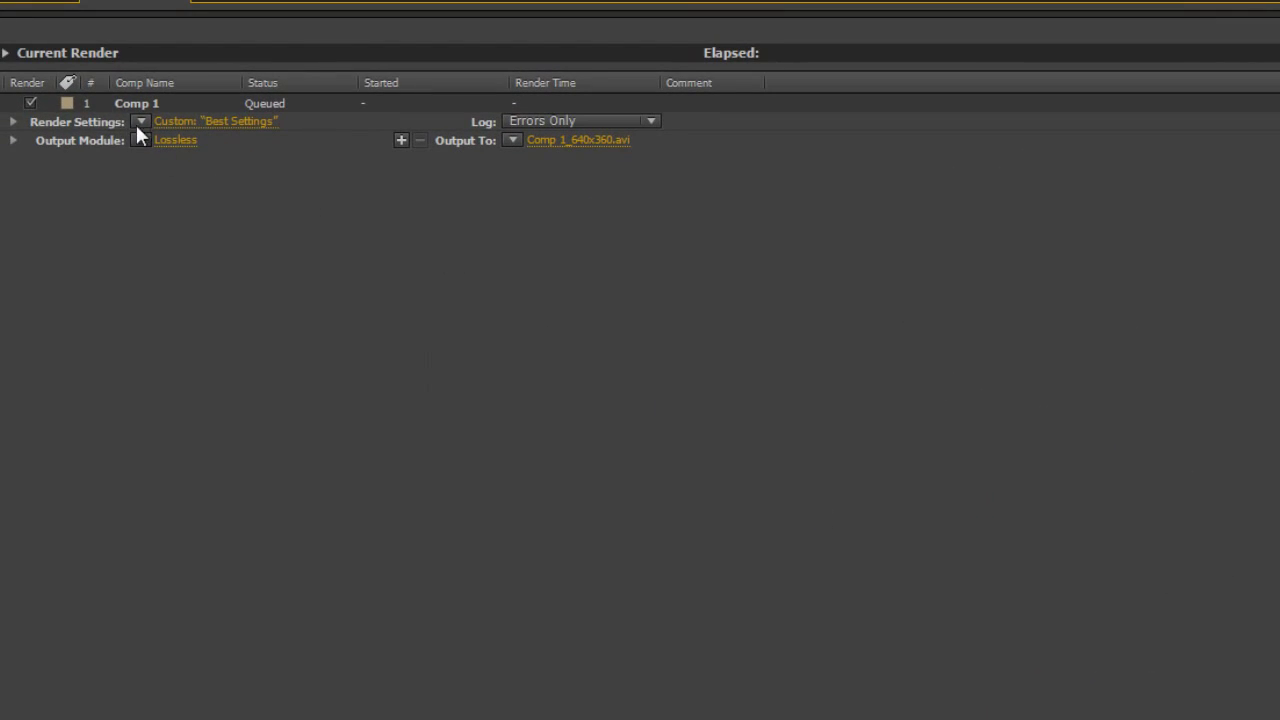
left_click(139, 120)
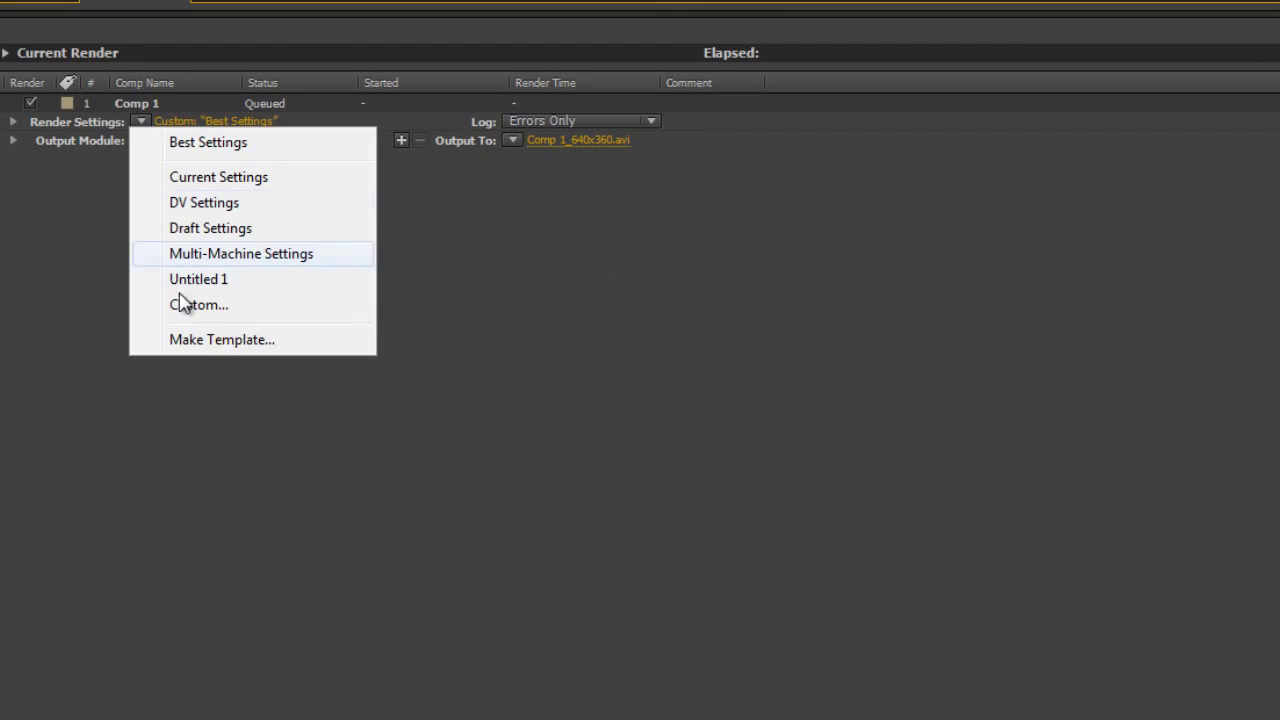
left_click(213, 341)
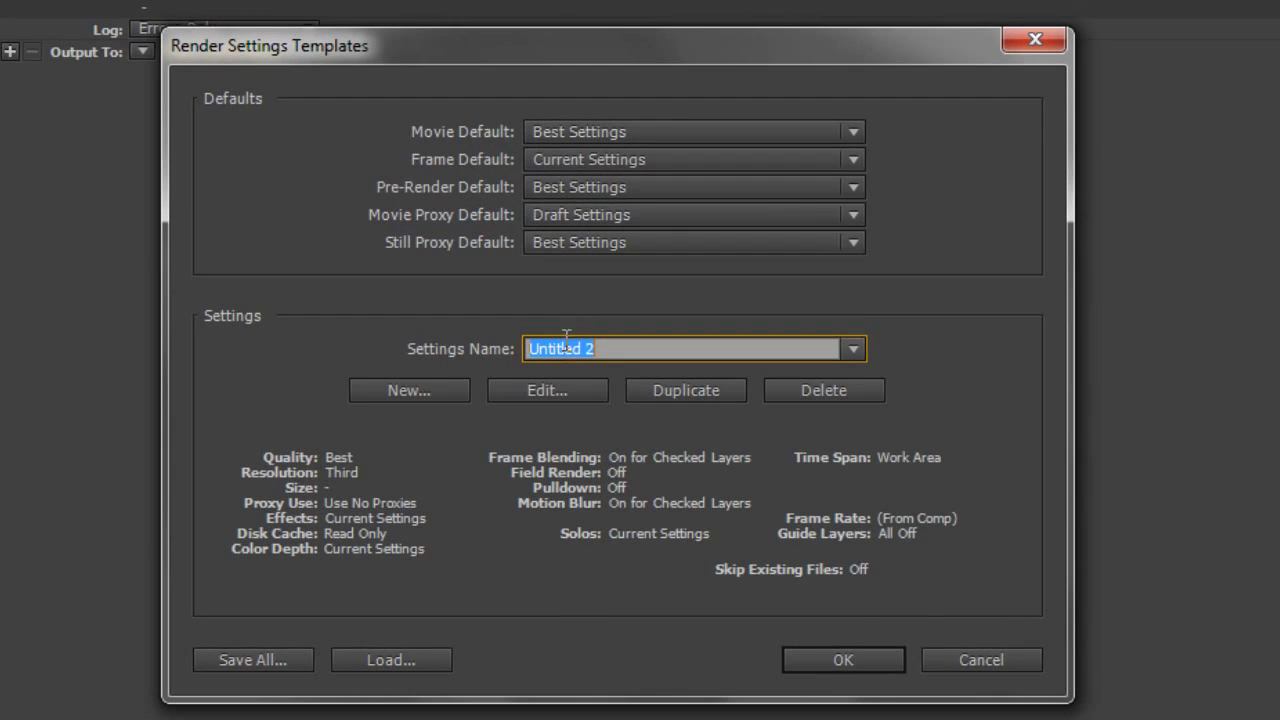
type("1/3 size")
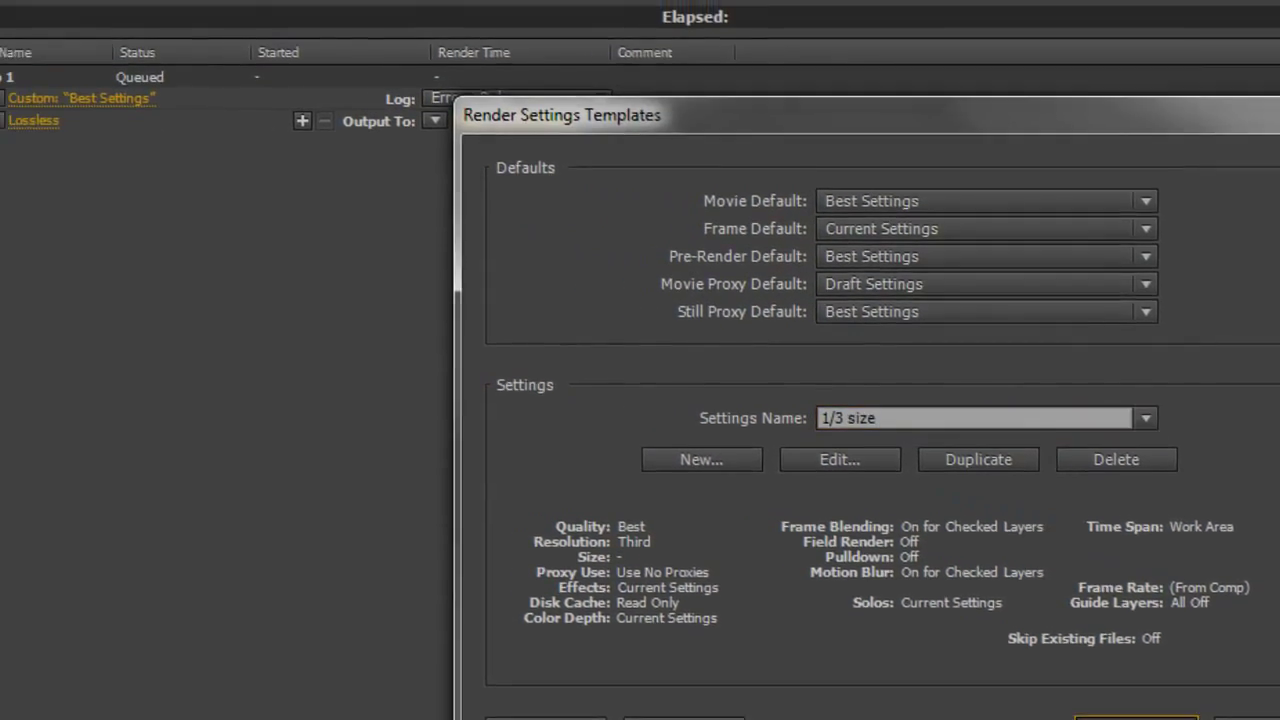
left_click(1136, 717)
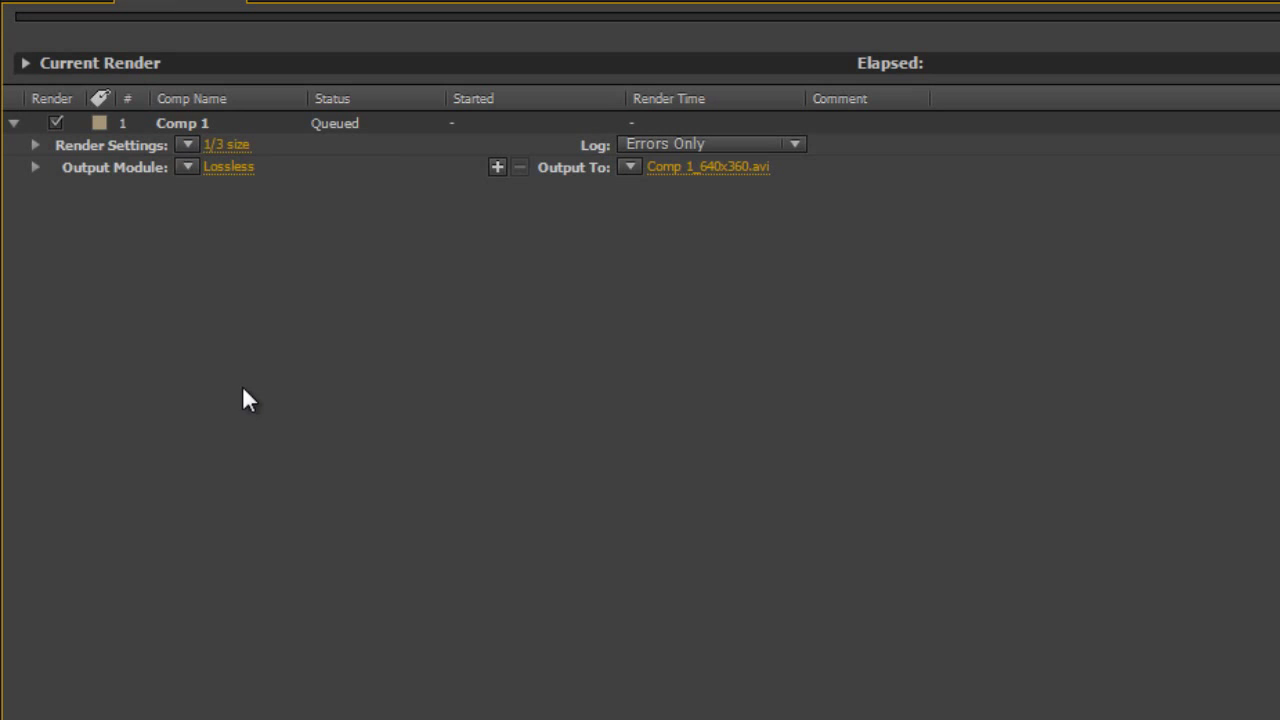
left_click(187, 146)
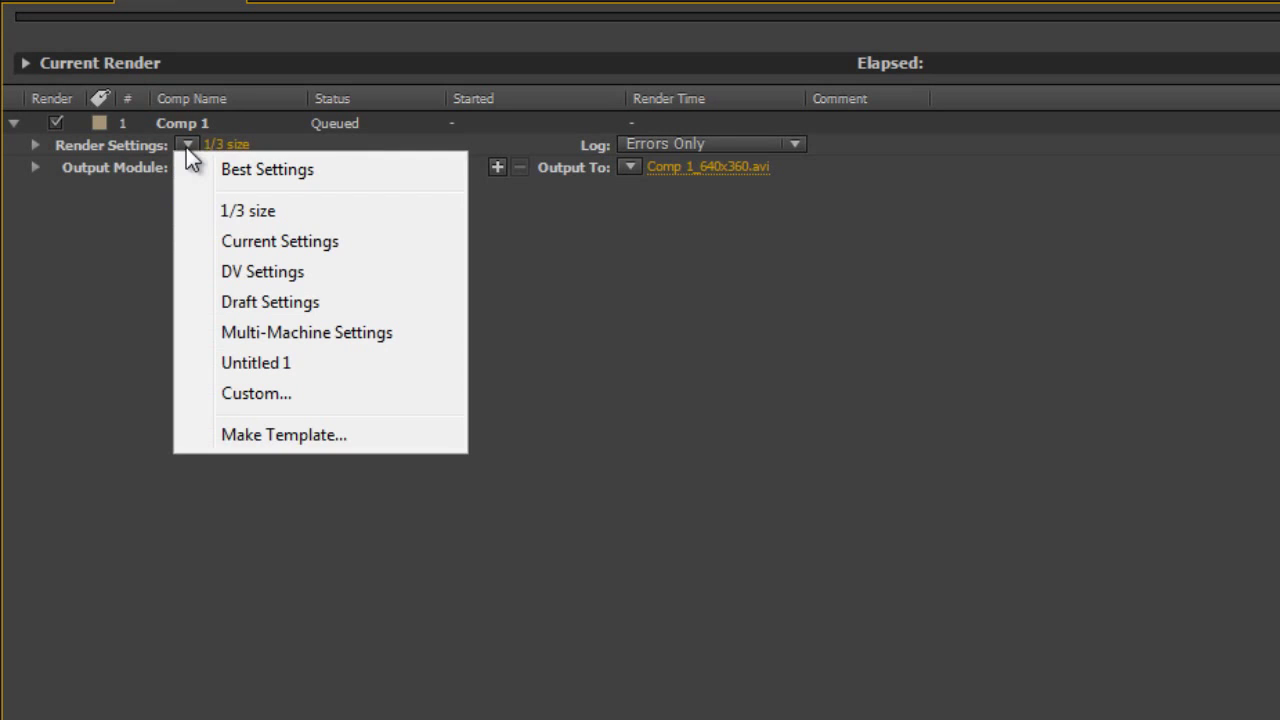